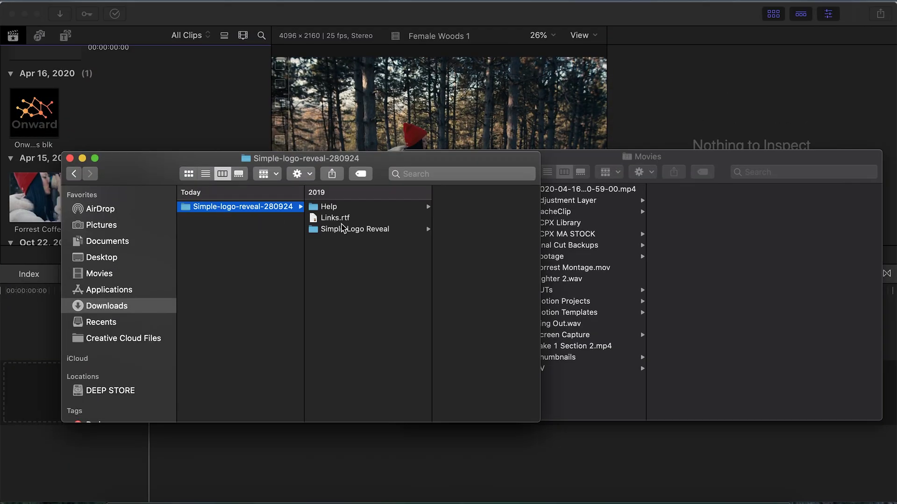
Open the Simple Logo Reveal download, locate Movies > Motion Templates > Generators > Motion Array, and return to Final Cut Pro
left_click(344, 228)
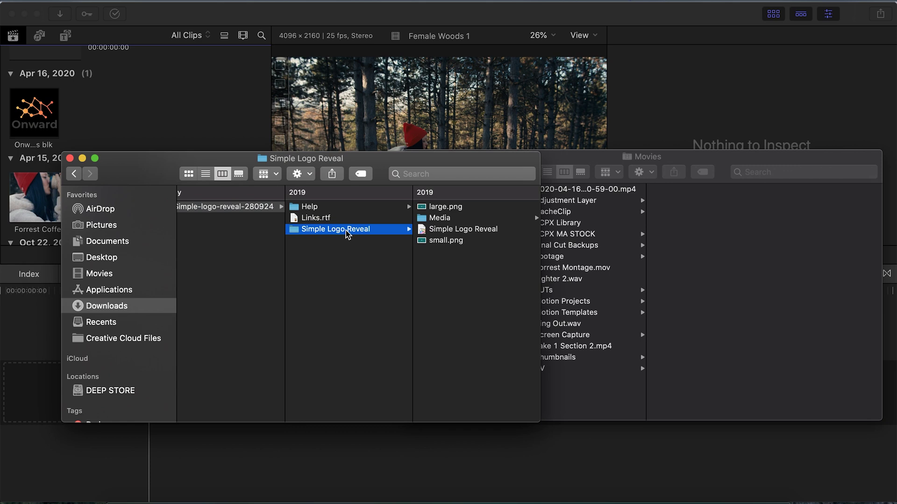
left_click(587, 161)
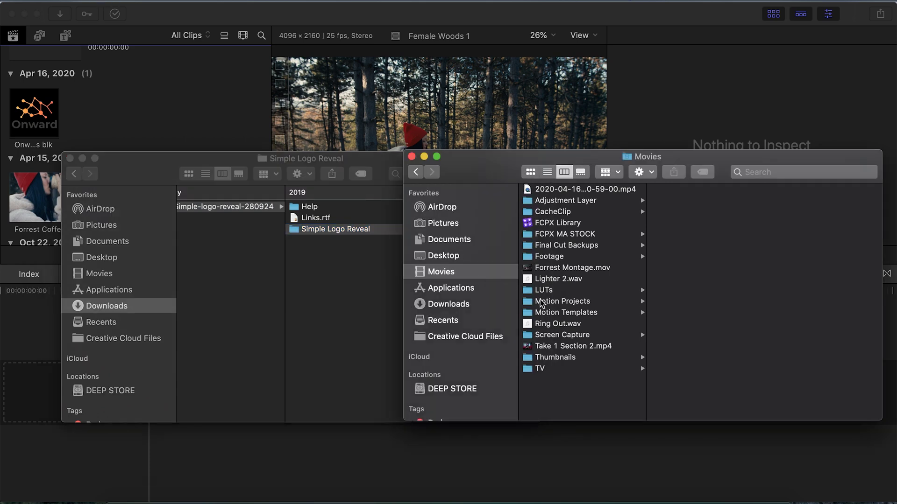
left_click(566, 312)
left_click(685, 212)
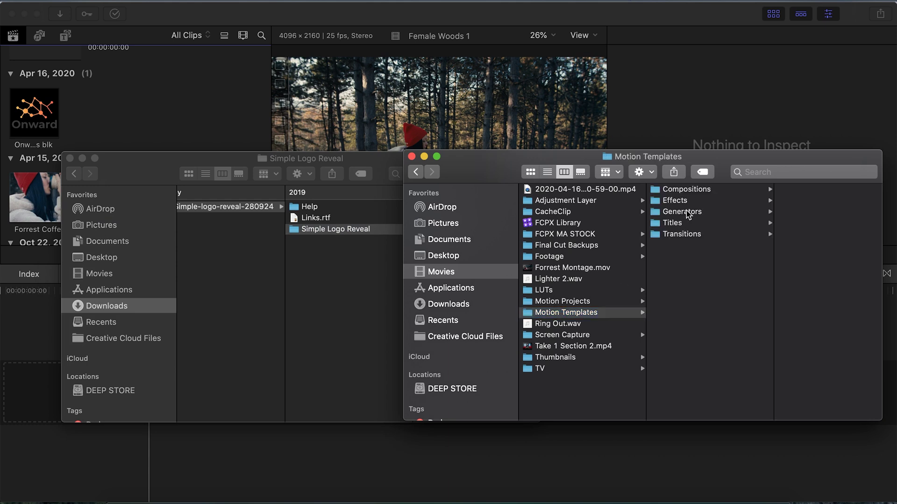
left_click(775, 191)
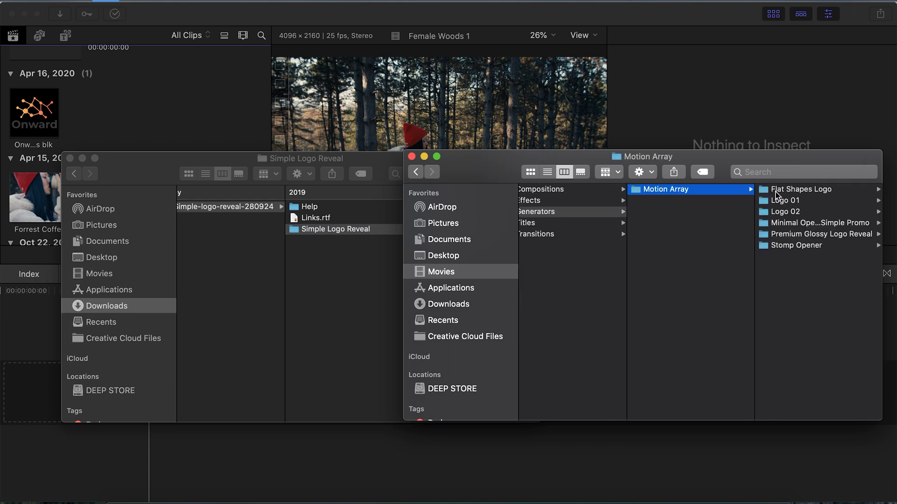
left_click(289, 5)
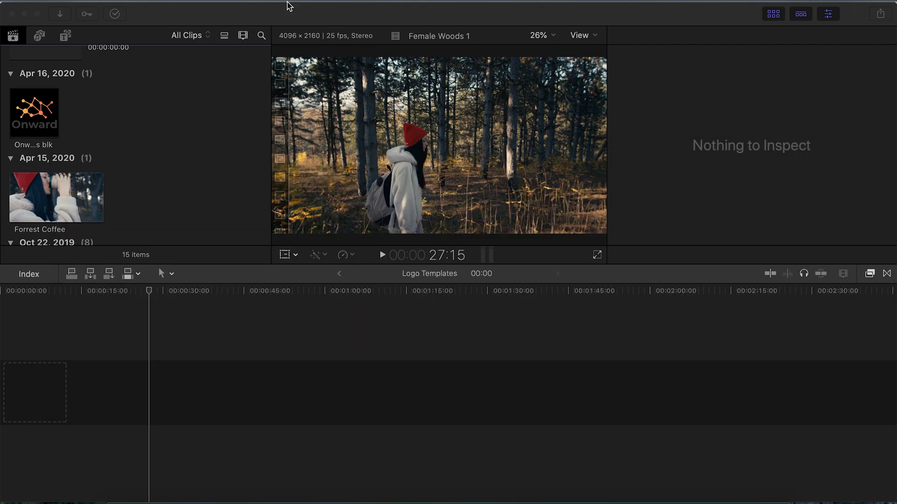
Add the Motion Array Simple Logo Reveal generator at the timeline start, fit it with Shift+Z, and play it
left_click(64, 35)
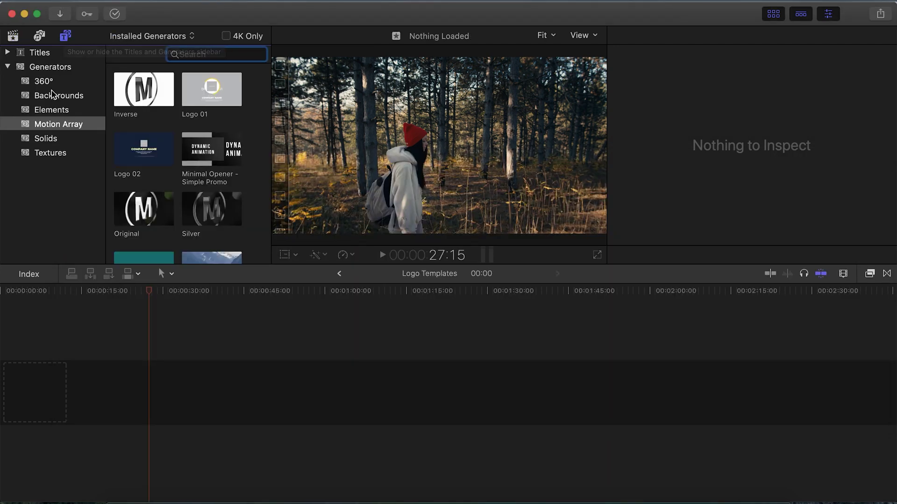
scroll(149, 140, "down", 5)
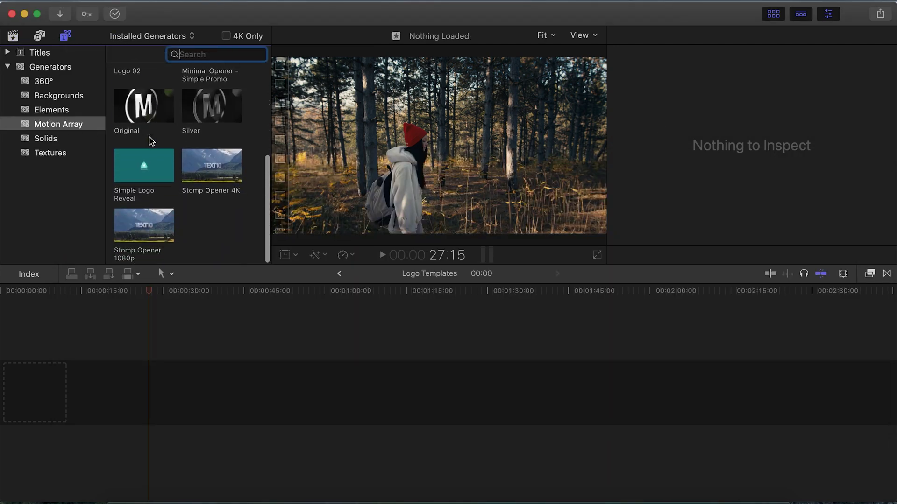
left_click(135, 170)
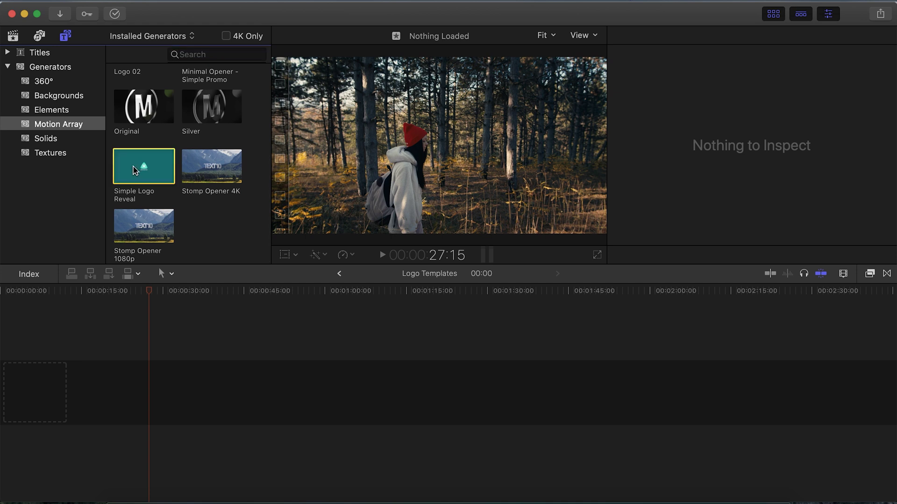
left_click_drag(135, 170, 36, 406)
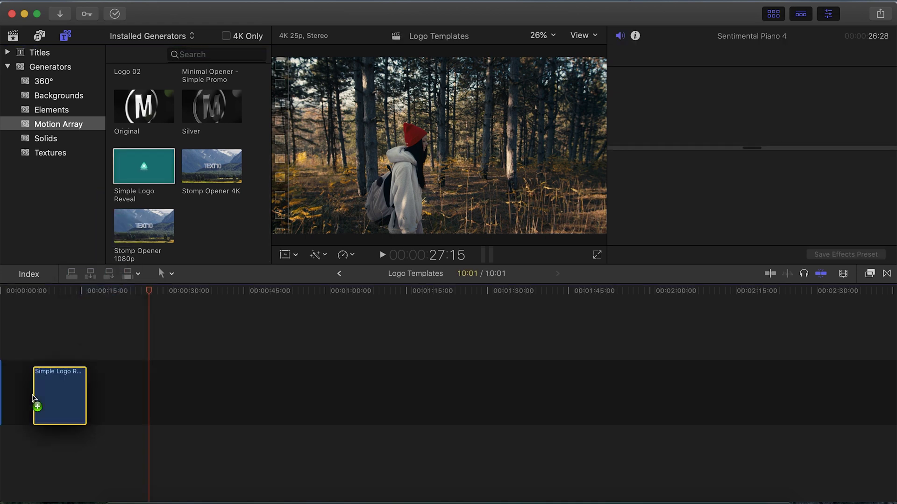
left_click(7, 290)
key("shift+z")
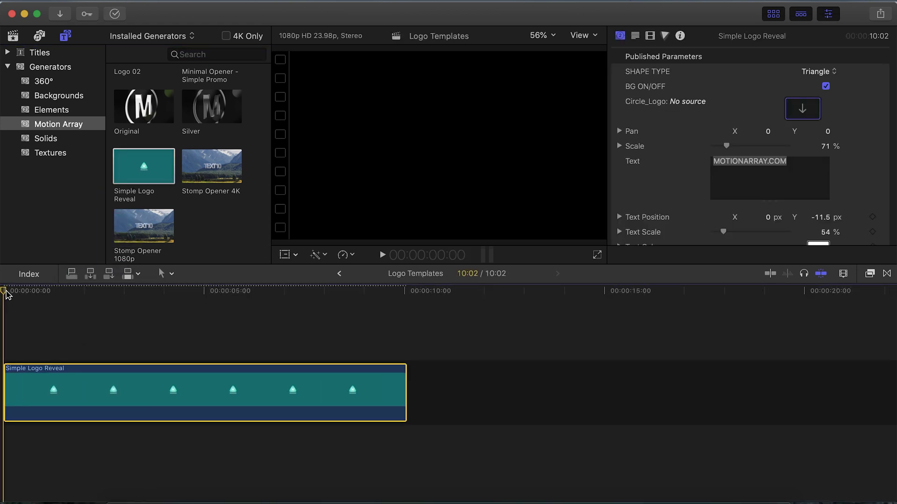
key("space")
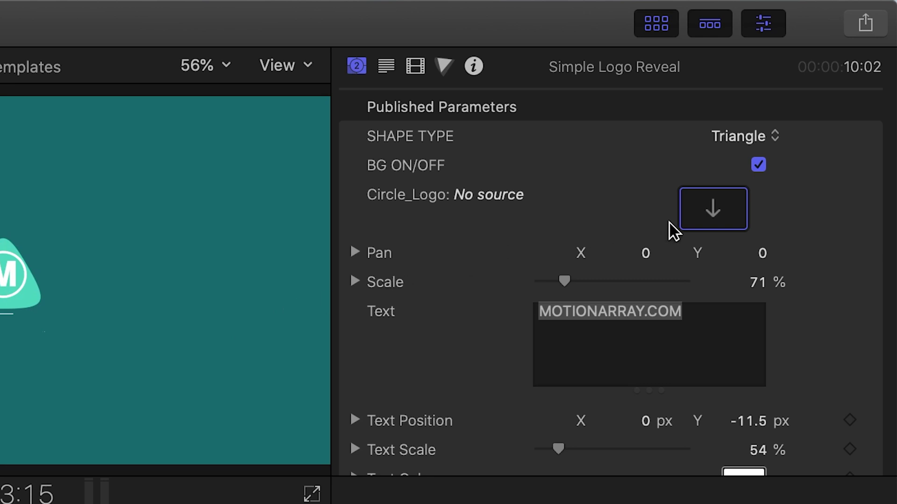
Apply the black Onward logo clip as the Circle_Logo source and preview the reveal
left_click(712, 218)
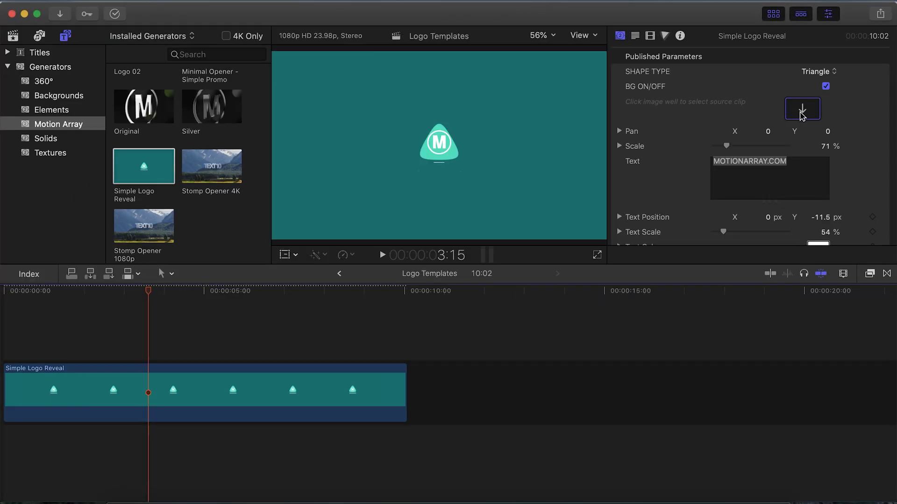
left_click(801, 112)
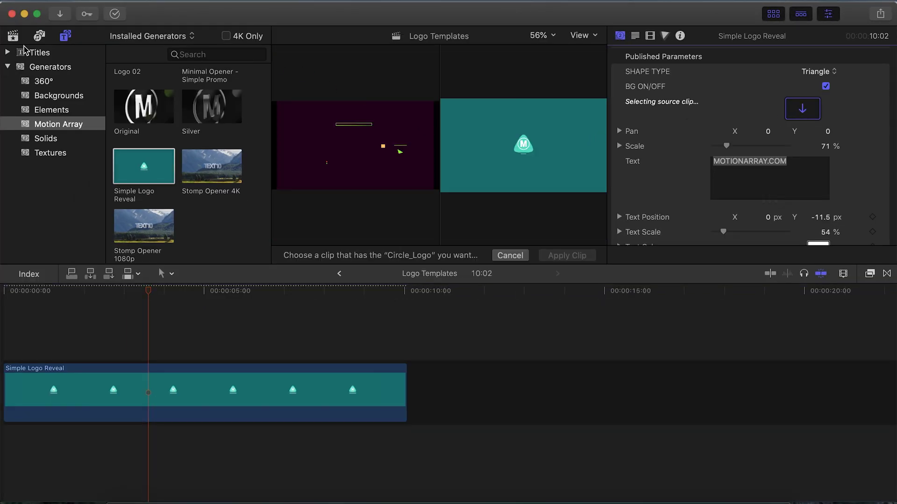
left_click(13, 36)
scroll(242, 130, "up", 5)
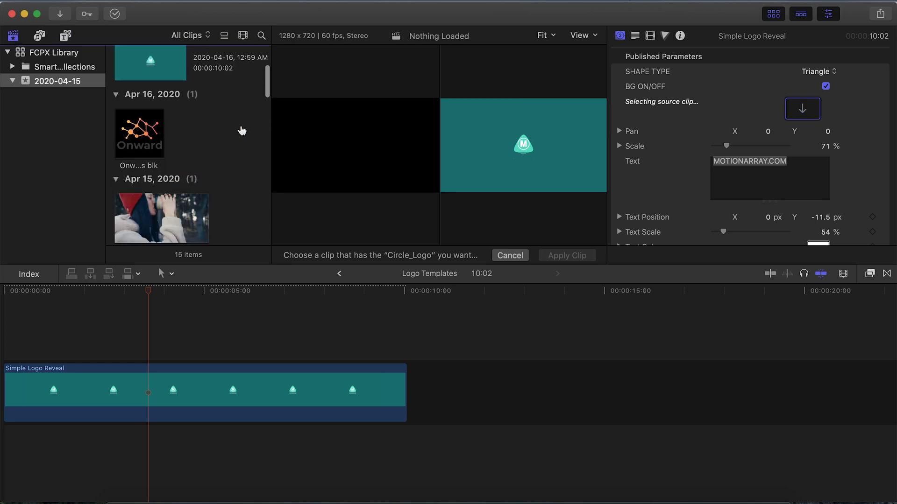
left_click(138, 150)
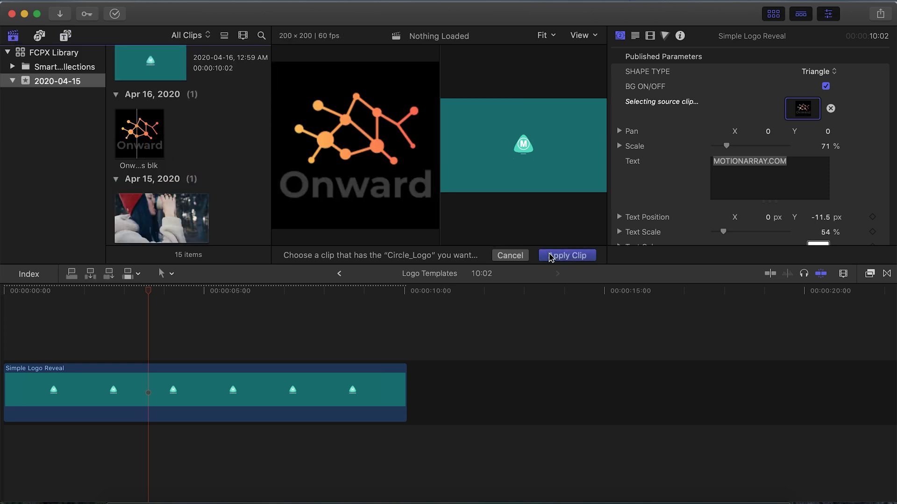
left_click(566, 256)
key("space")
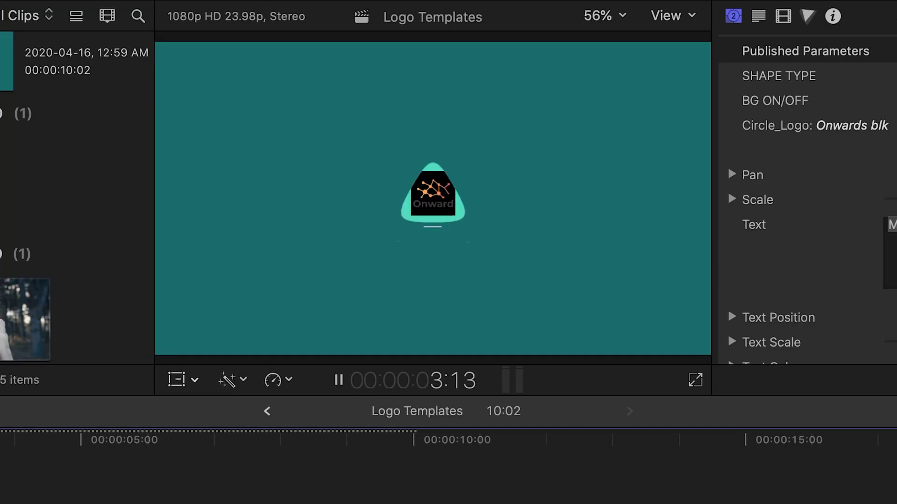
key("space")
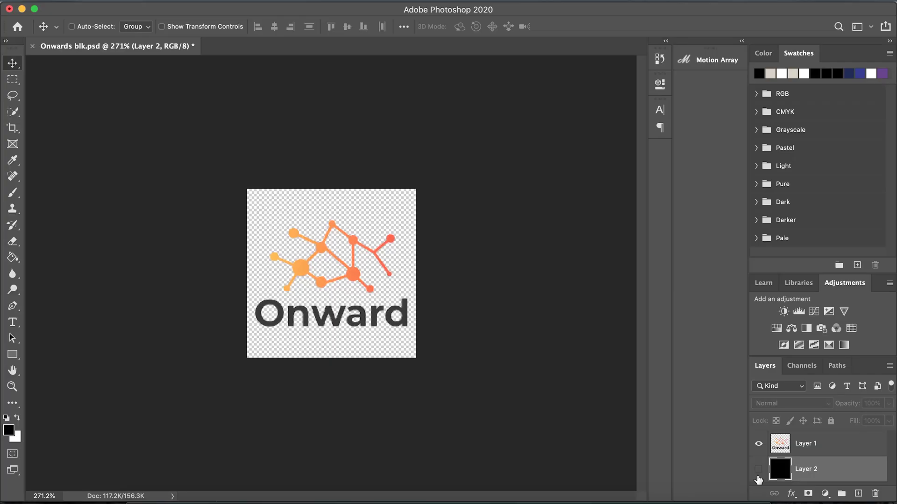
Toggle Layer 2's visibility in Photoshop's Layers panel to show the black background
left_click(758, 471)
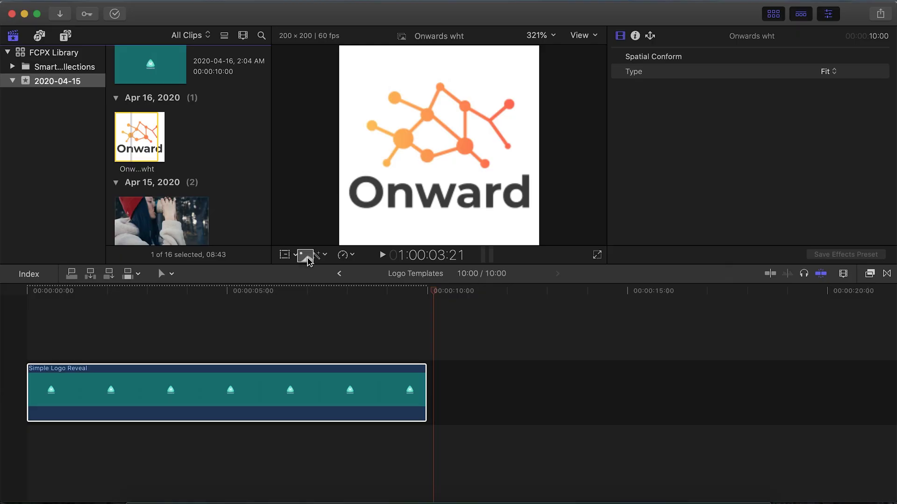
Place the Onwards wht clip in the timeline right after Simple Logo Reveal
left_click_drag(140, 137, 437, 379)
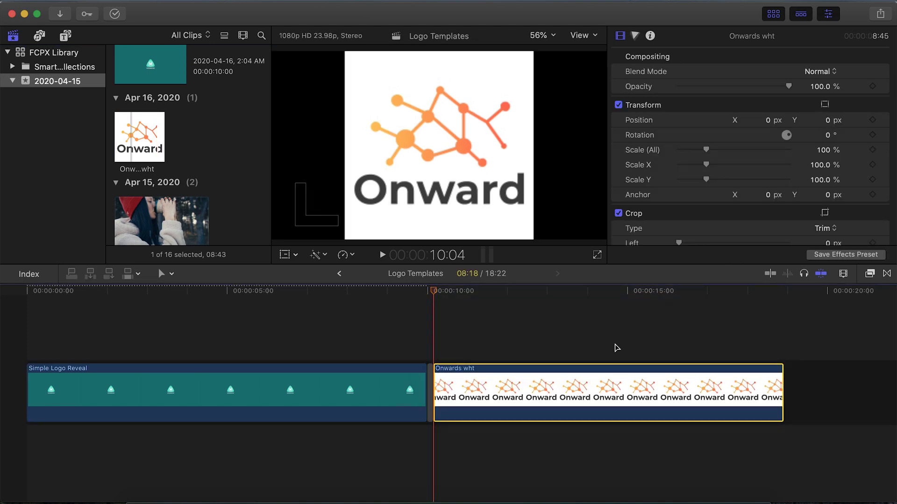
Search the video effects for 'key' and apply Luma Keyer to the Onwards wht clip
left_click(870, 274)
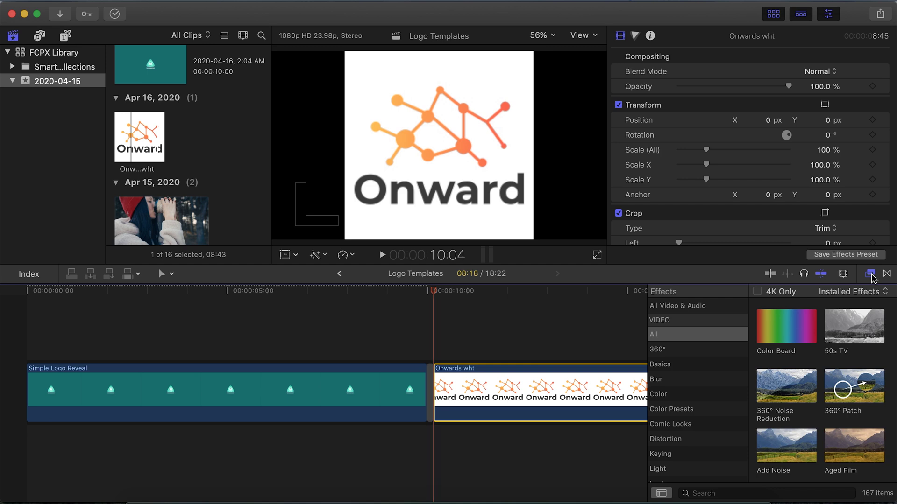
left_click(764, 492)
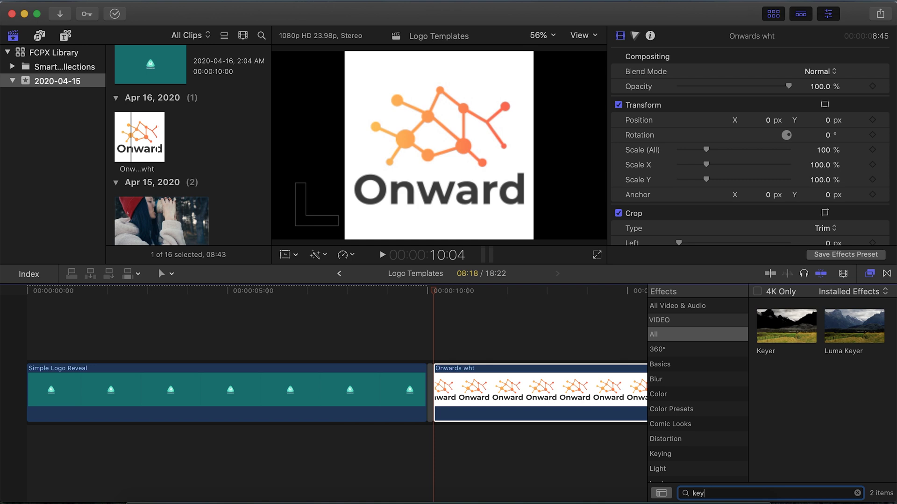
left_click_drag(852, 336, 590, 388)
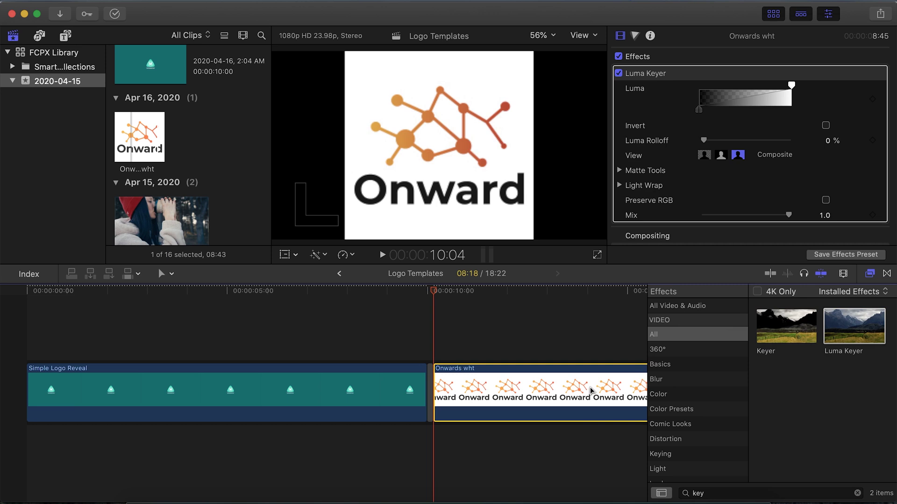
Invert the Luma Keyer and raise Luma Rolloff to about 80% to drop the white background
left_click(826, 126)
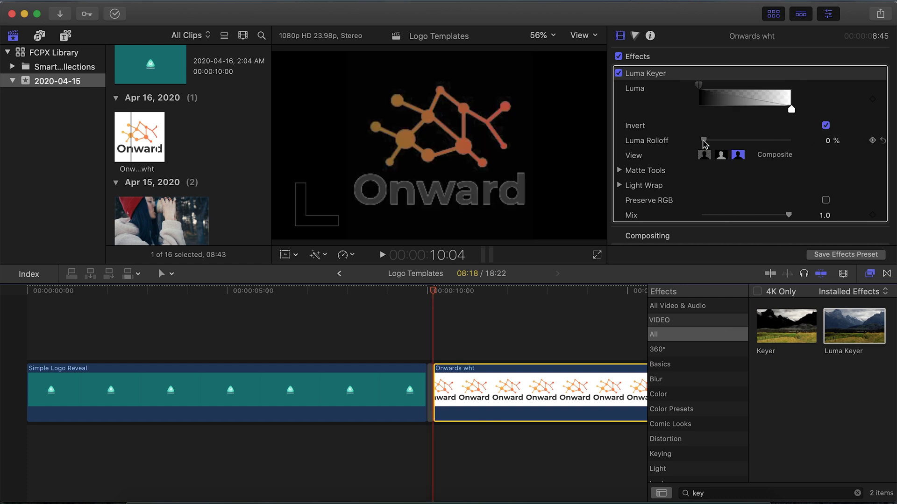
left_click_drag(703, 139, 767, 138)
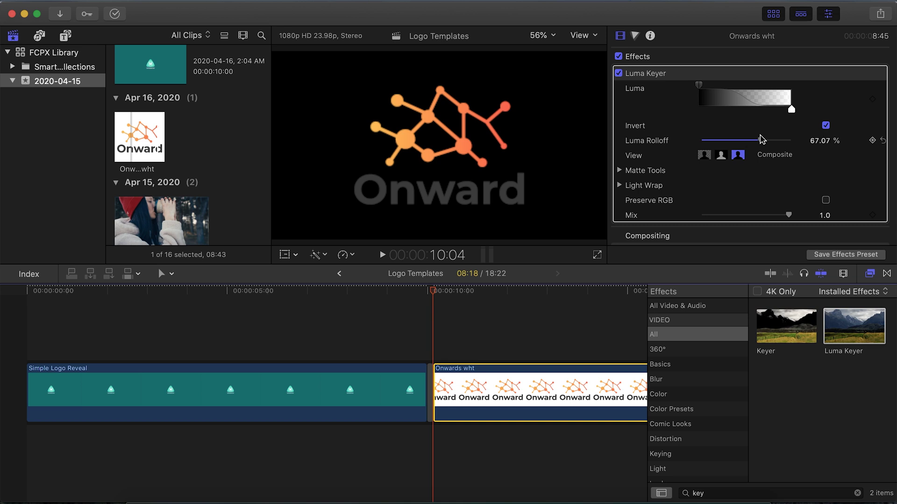
left_click_drag(773, 145, 776, 144)
Darken the shadows, brighten the highlights and adjust the midtones in the Color Board exposure
left_click(637, 37)
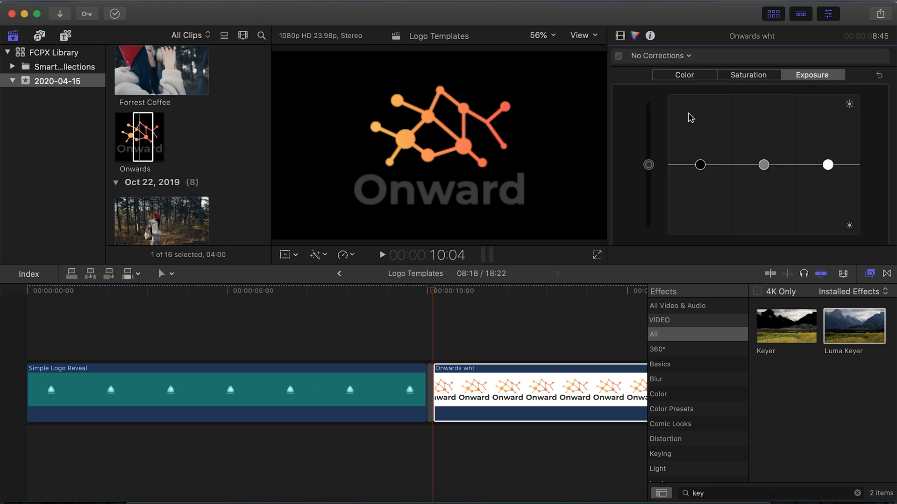
left_click_drag(699, 166, 700, 179)
left_click_drag(827, 165, 827, 132)
mouse_move(763, 164)
left_mouse_down()
mouse_move(764, 152)
mouse_move(763, 174)
left_mouse_up()
Lengthen the Onwards wht clip to 11:04 and start making it a compound clip
left_click(446, 371)
scroll(470, 371, "right", 10)
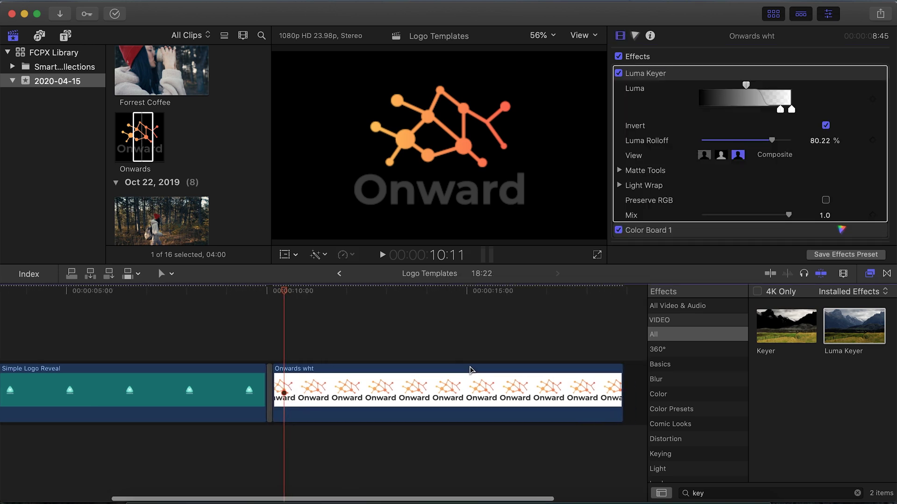
left_click_drag(553, 394, 643, 392)
left_click(550, 391)
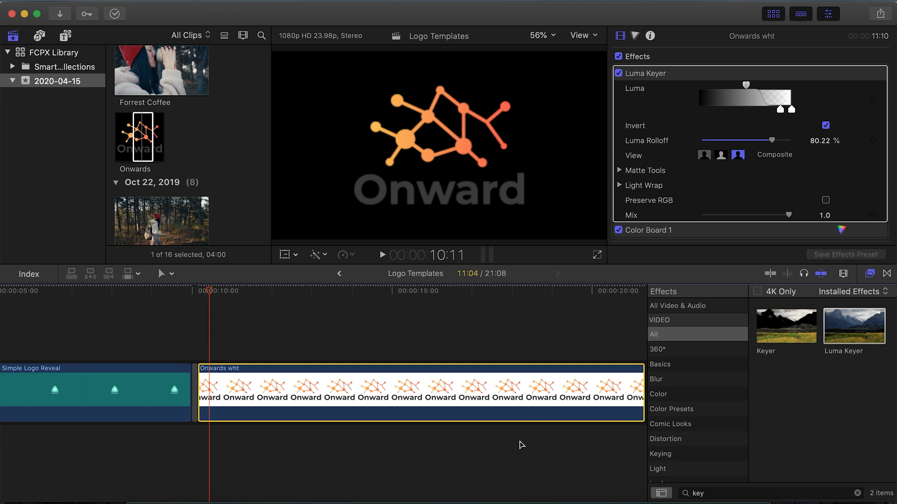
key("alt+g")
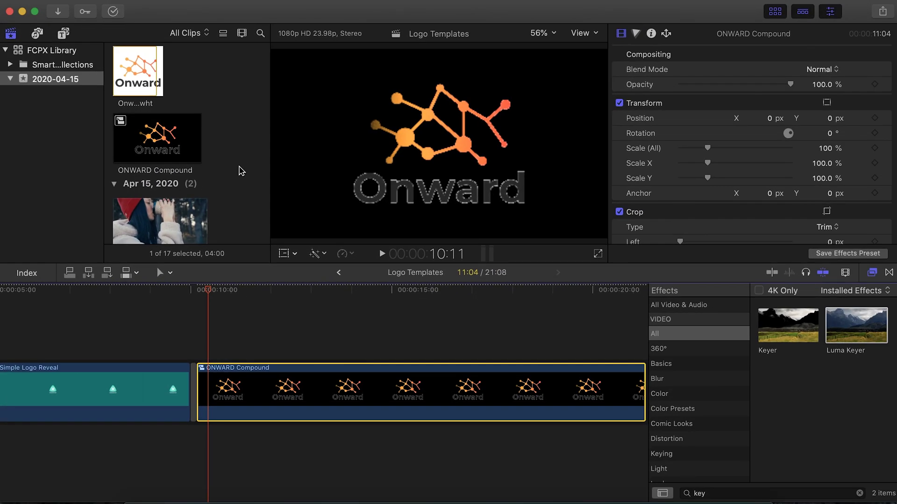
Marquee-select both clips in the timeline
left_click_drag(237, 344, 187, 372)
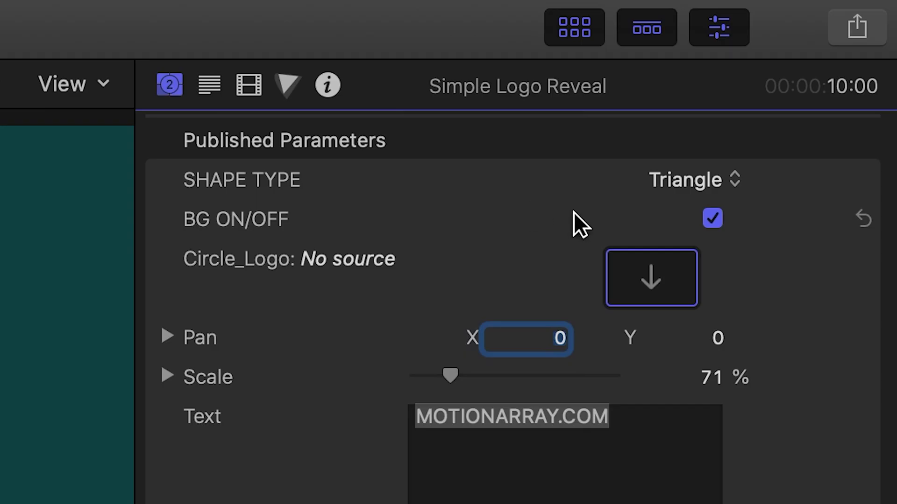
Replace the Circle_Logo source with the ONWARD Compound clip
left_click(639, 276)
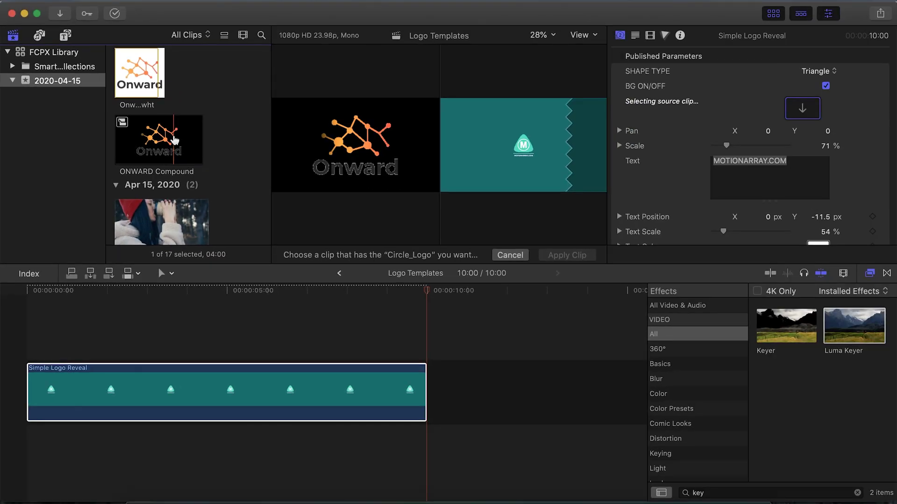
left_click(466, 239)
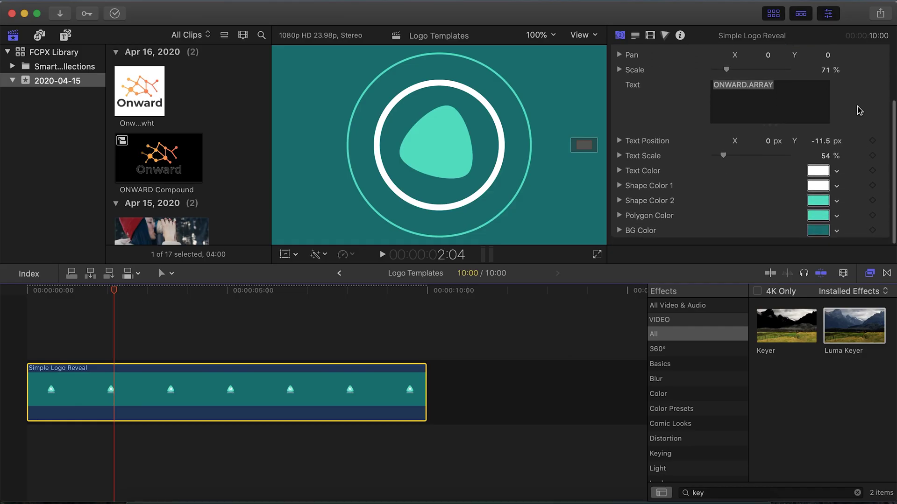
Make Shape Color 2 purple and change the tagline text to ARRAY
left_click(811, 205)
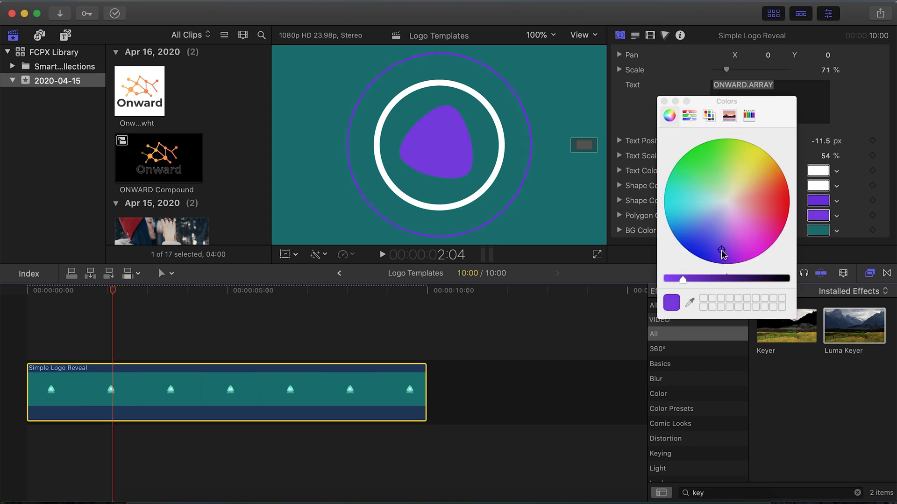
left_click(716, 230)
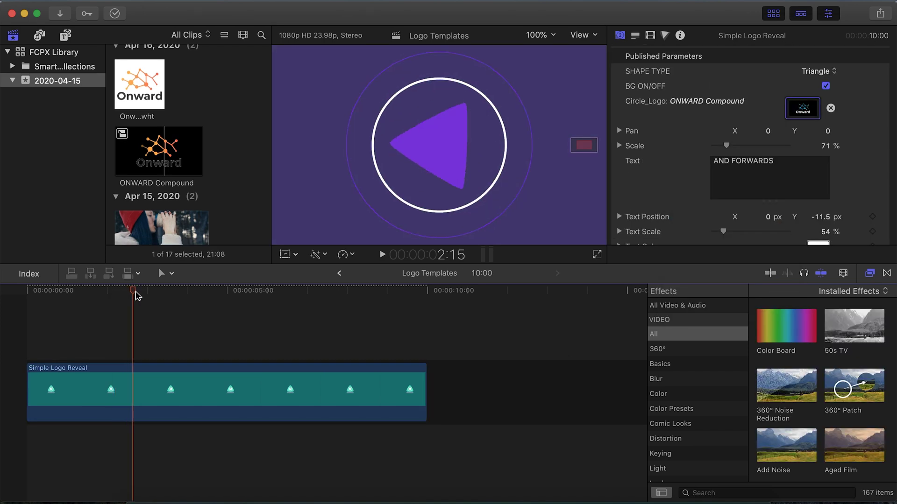
left_click_drag(134, 291, 221, 294)
double_click(753, 162)
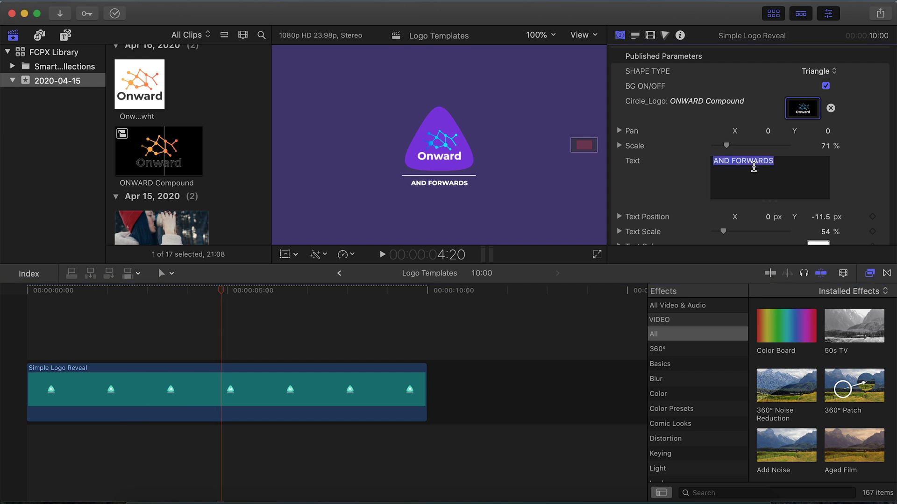
type("ARRAY")
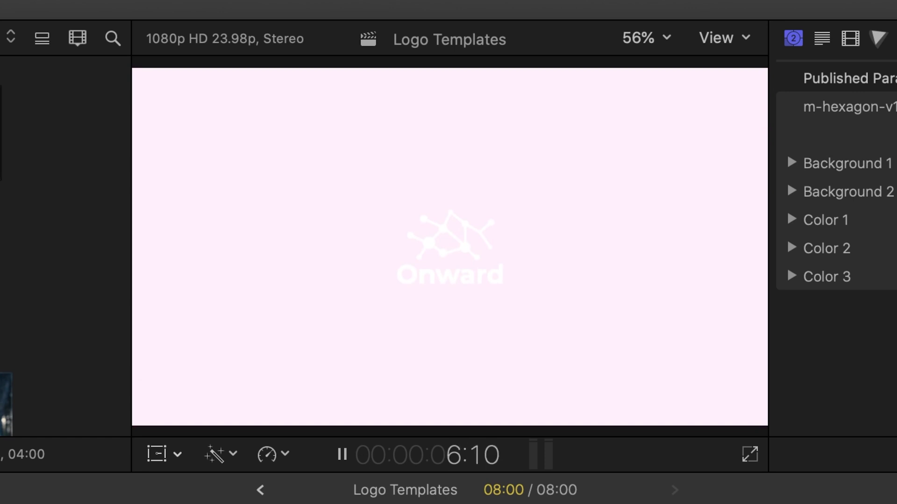
Stop playback, leave Background 2's colour unchanged, and place ONWARDS WHT after Flat Shapes Logo
key("space")
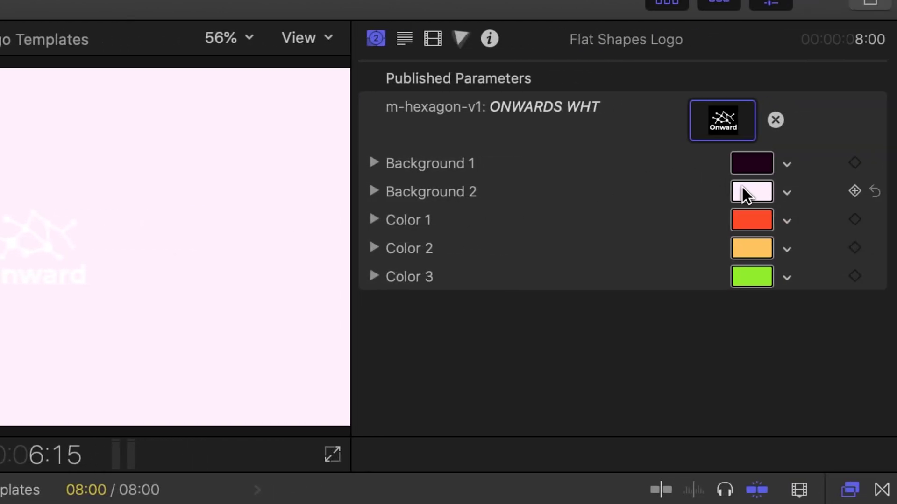
left_click(746, 187)
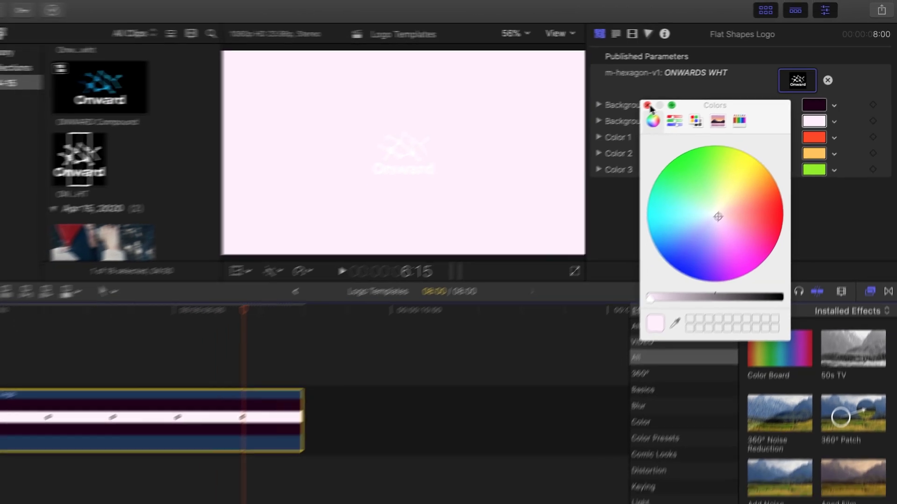
left_click(557, 133)
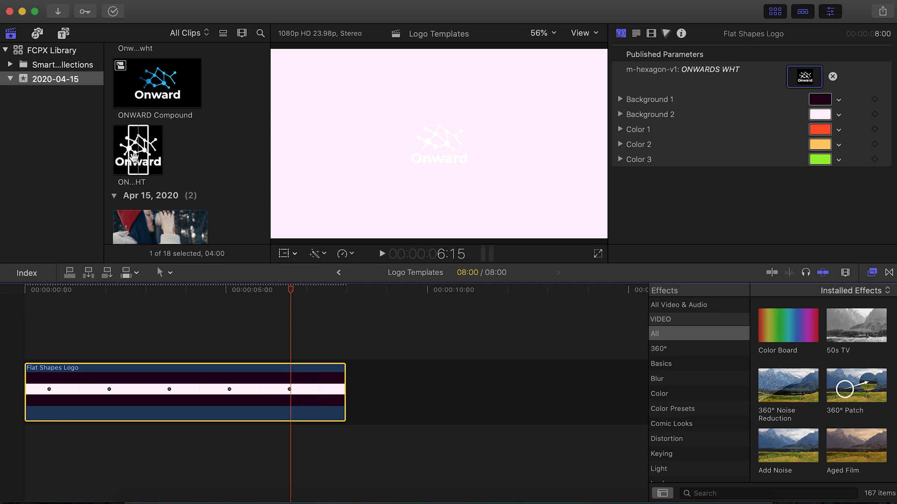
left_click_drag(134, 157, 372, 398)
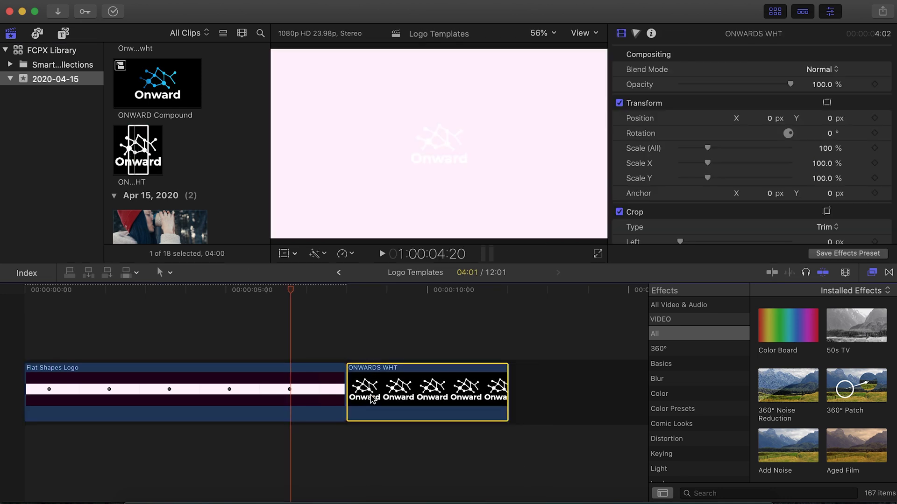
Invert the ONWARDS WHT clip with the Negative effect and wrap it in compound clip BLK LOGO
left_click(347, 289)
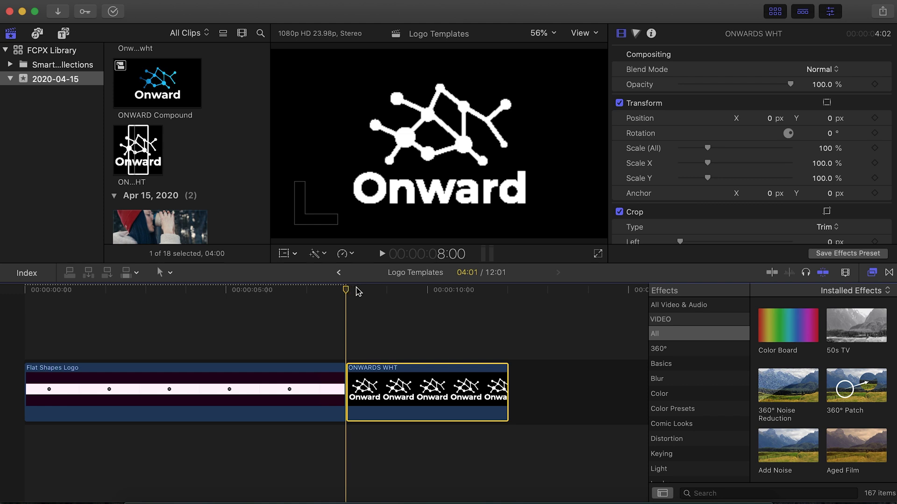
left_click(715, 493)
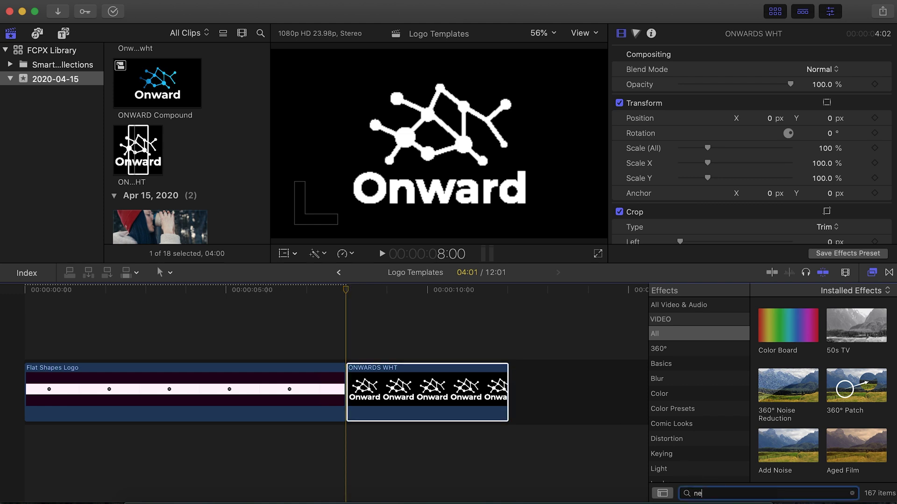
left_click_drag(784, 346, 456, 414)
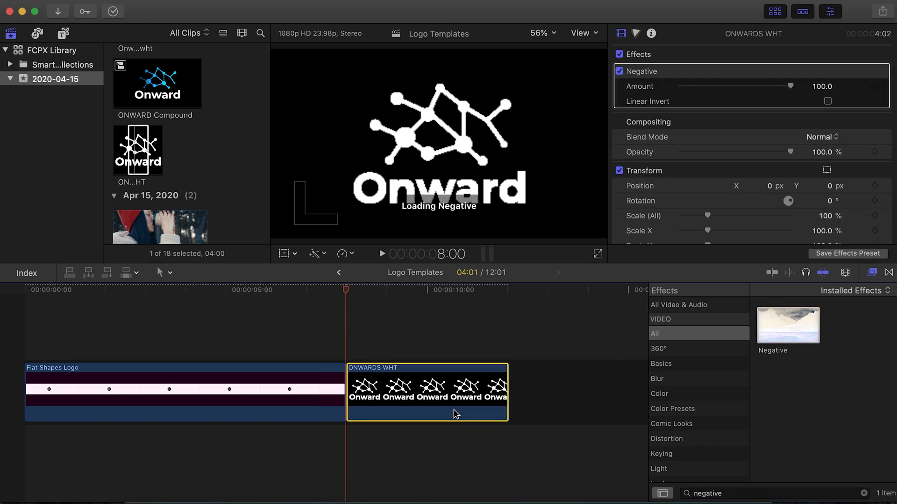
key("alt+g")
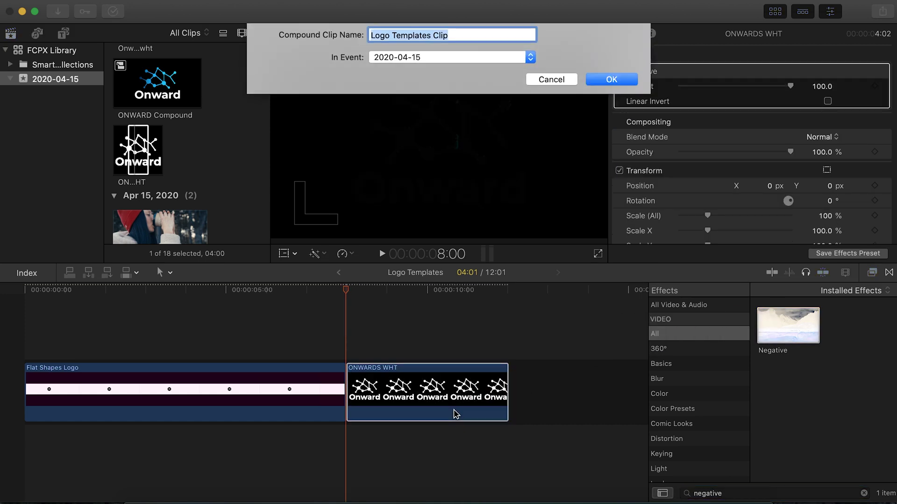
key("Return")
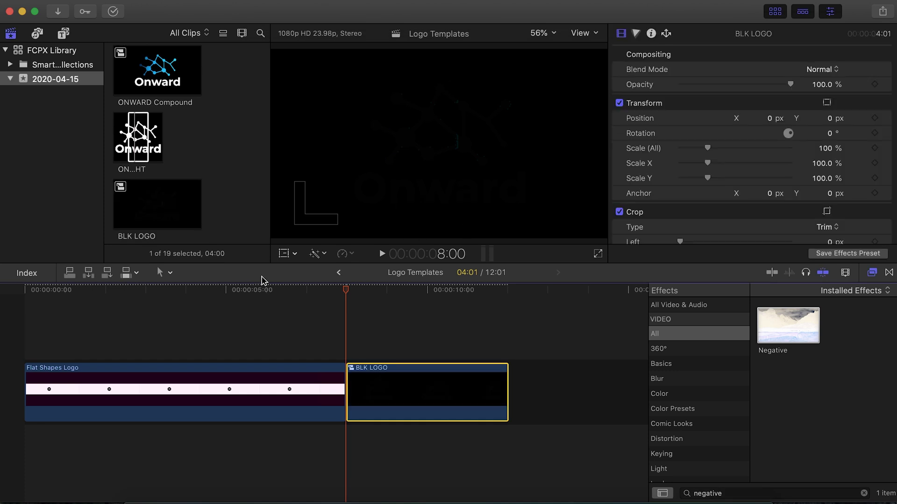
Set BLK LOGO as the Flat Shapes Logo's source clip and play back the result
left_click(179, 378)
left_click(833, 77)
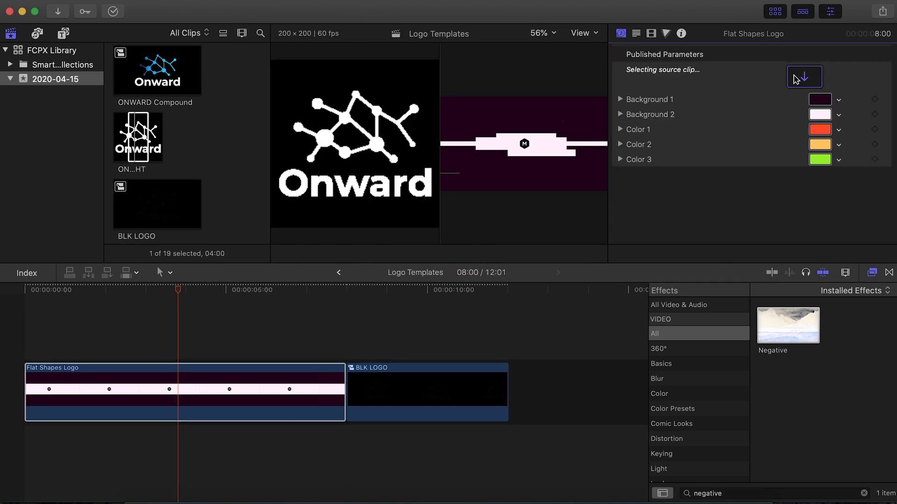
left_click(135, 192)
left_click(578, 257)
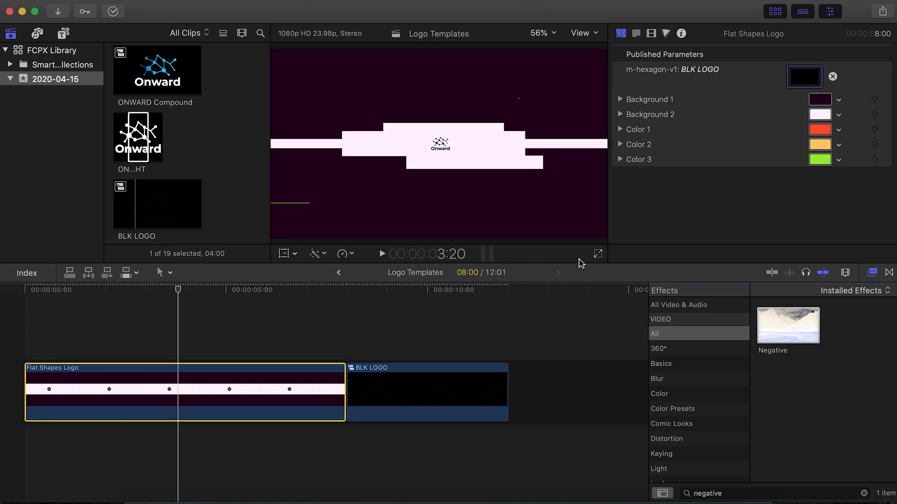
key("space")
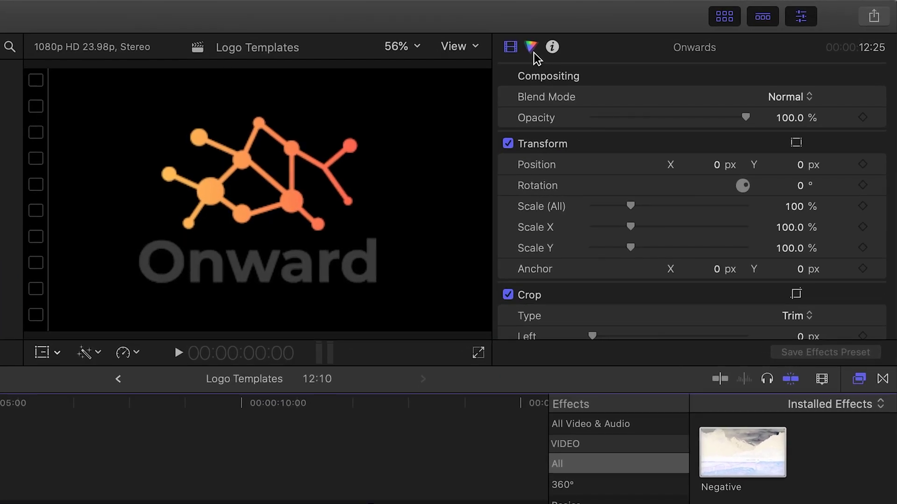
Add Hue/Saturation Curves to Onwards and shift the orange logo toward blue, then pink, via HUE vs HUE
left_click(531, 47)
left_click(556, 76)
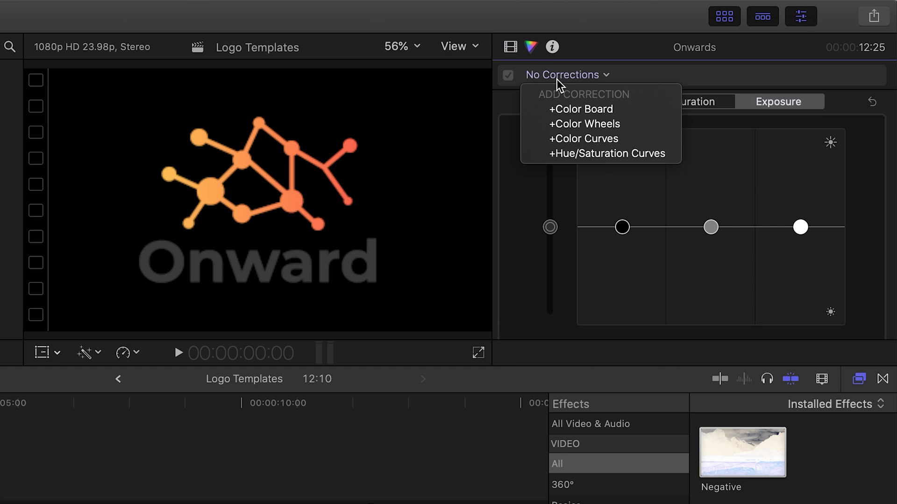
left_click(599, 154)
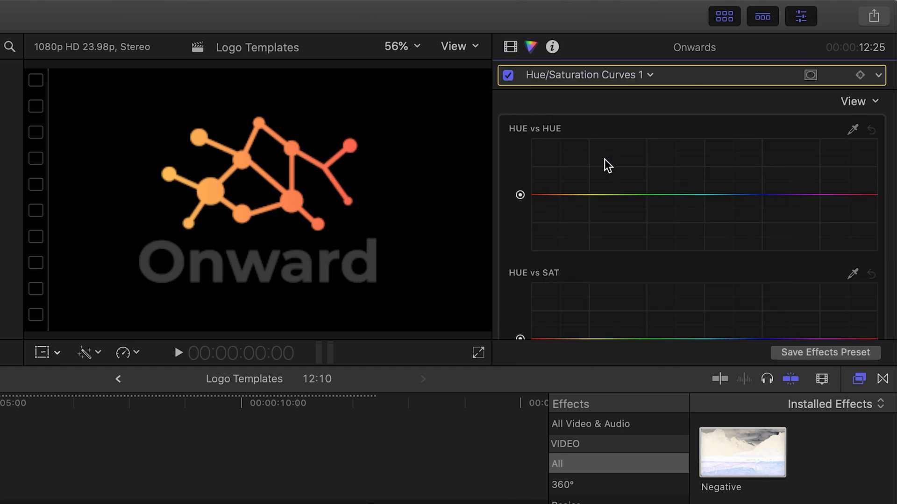
left_click_drag(624, 194, 641, 250)
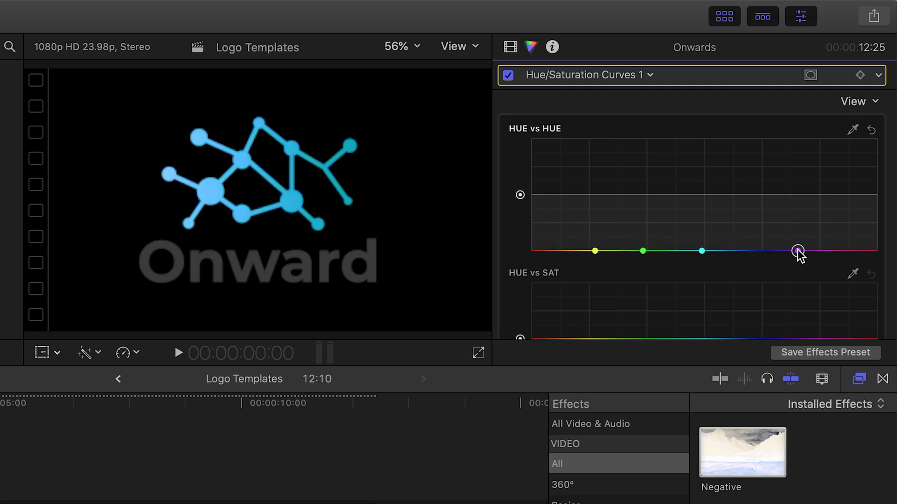
left_click_drag(597, 252, 536, 191)
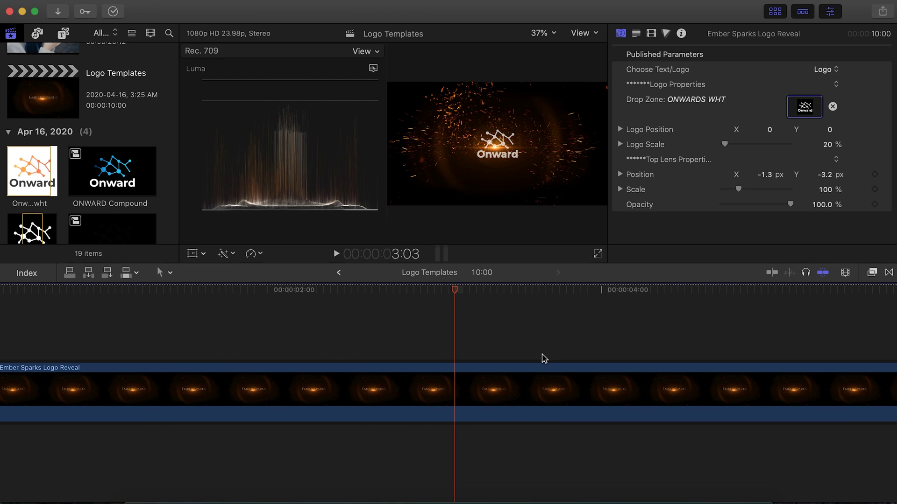
Set viewer playback to Better Performance and switch the browser to list view
left_click(584, 33)
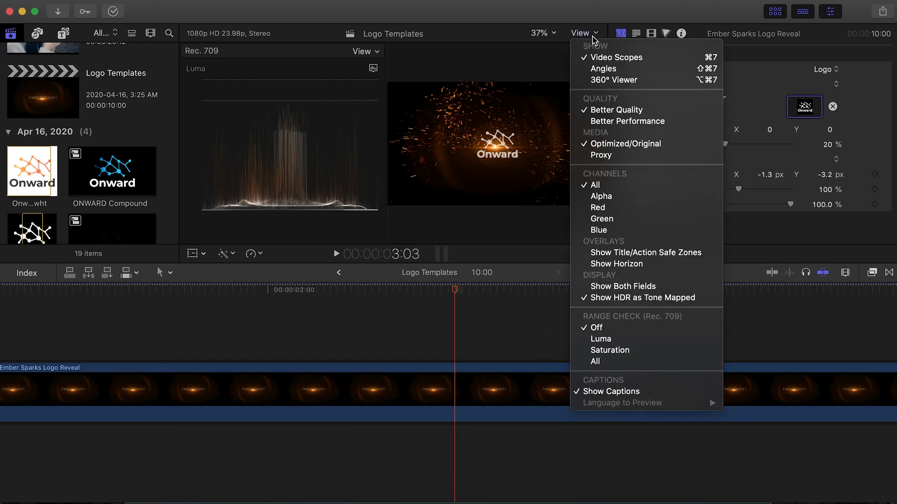
left_click(661, 122)
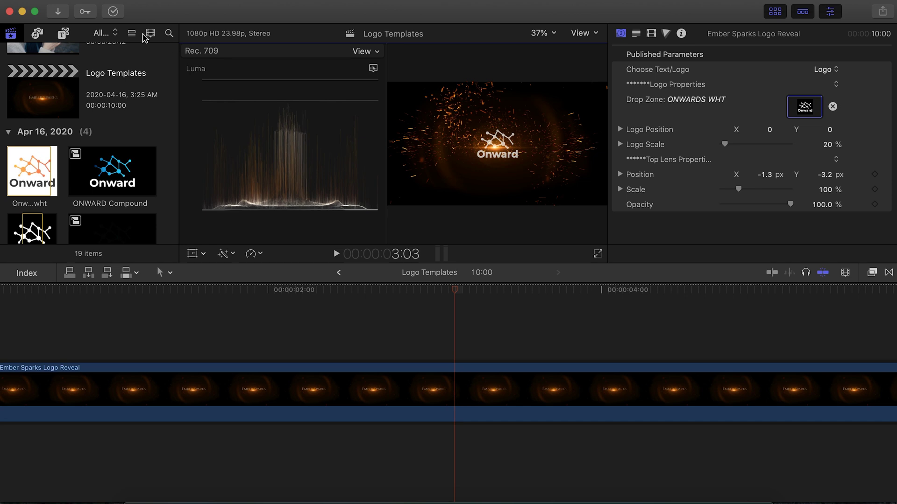
left_click(132, 34)
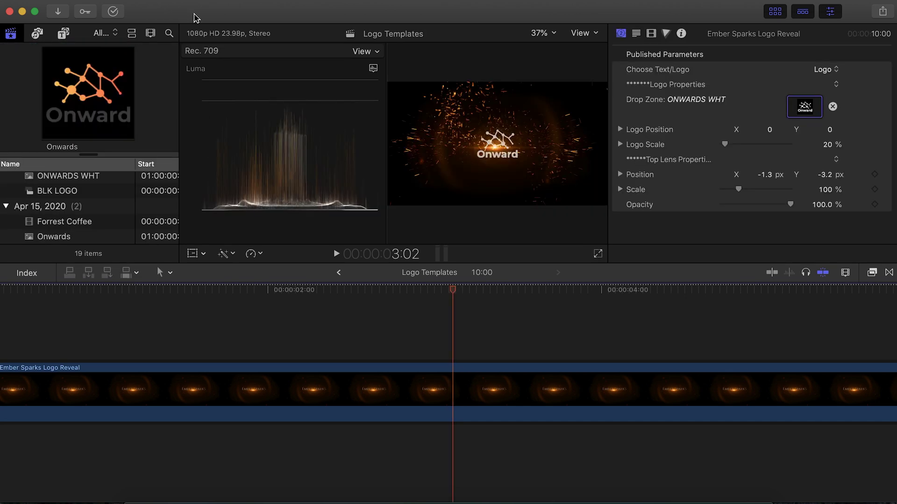
Hide the viewer's video scopes and check the Mac's storage in About This Mac
left_click(288, 6)
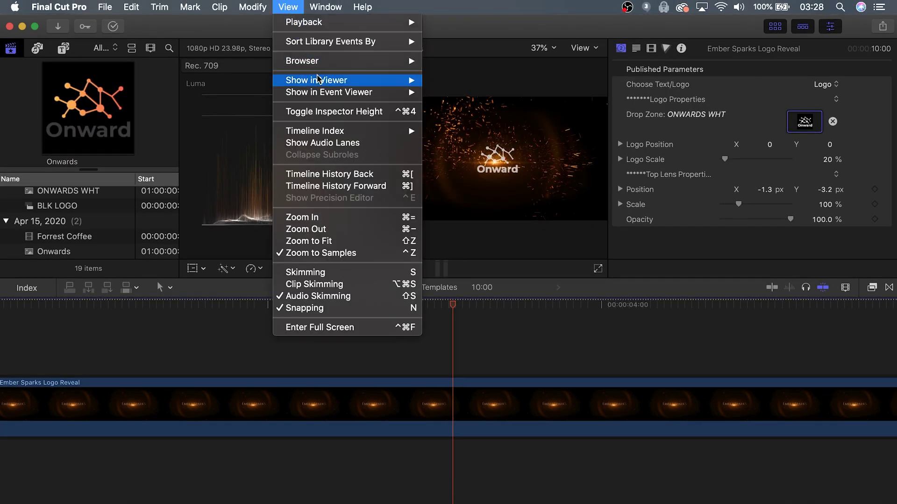
mouse_move(321, 84)
left_click(457, 104)
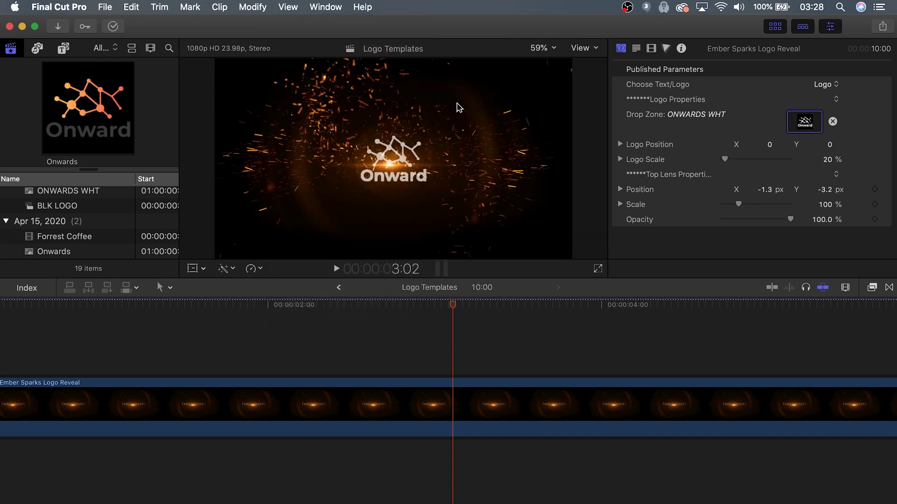
left_click(12, 5)
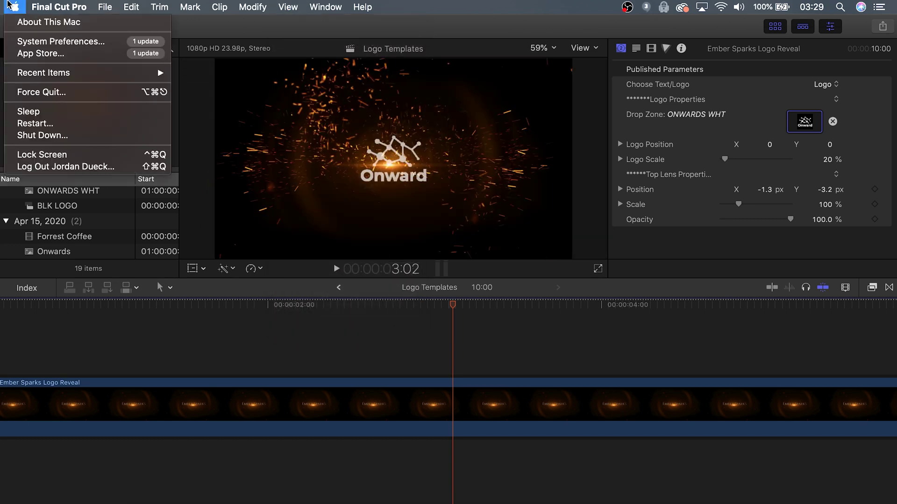
left_click(25, 21)
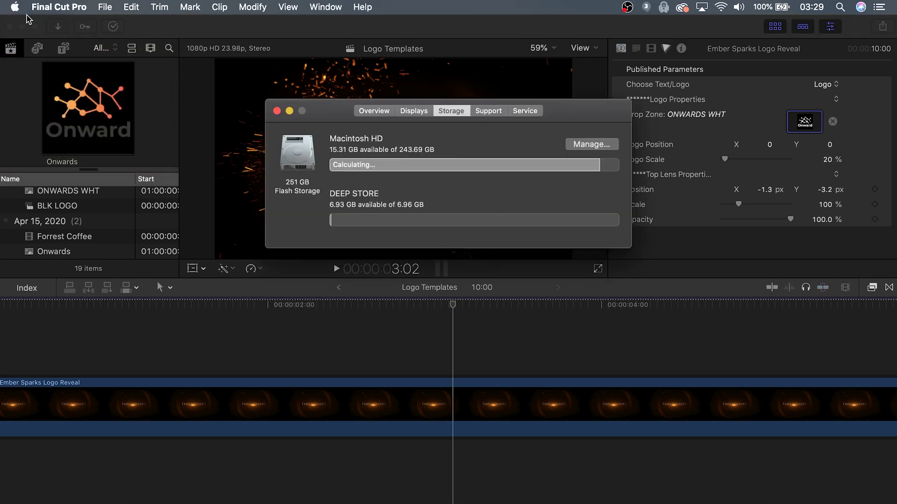